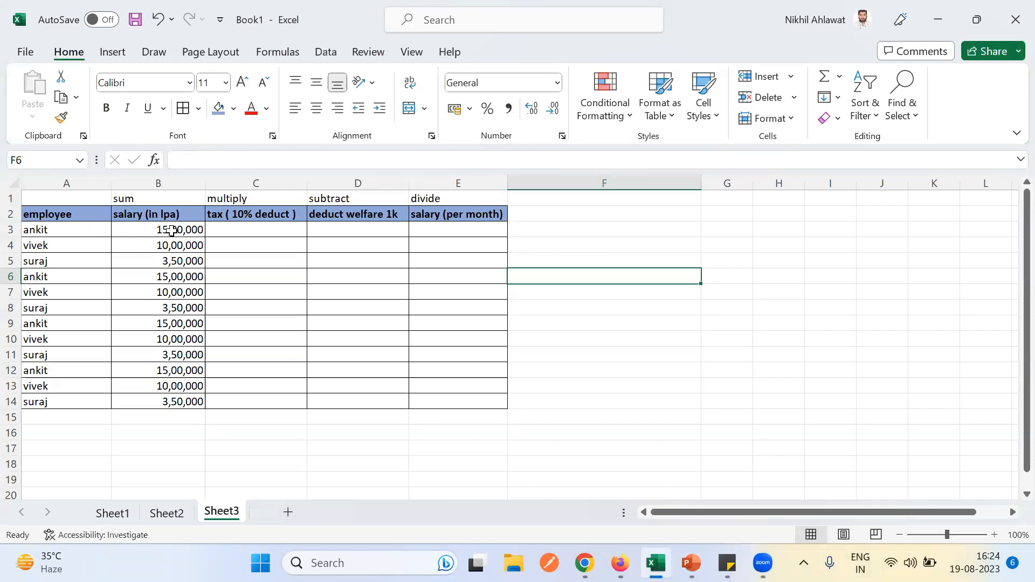
# - Enter =B3*90% in C3 so the first taxed salary shows 13,50,000
pyautogui.click(187, 232)
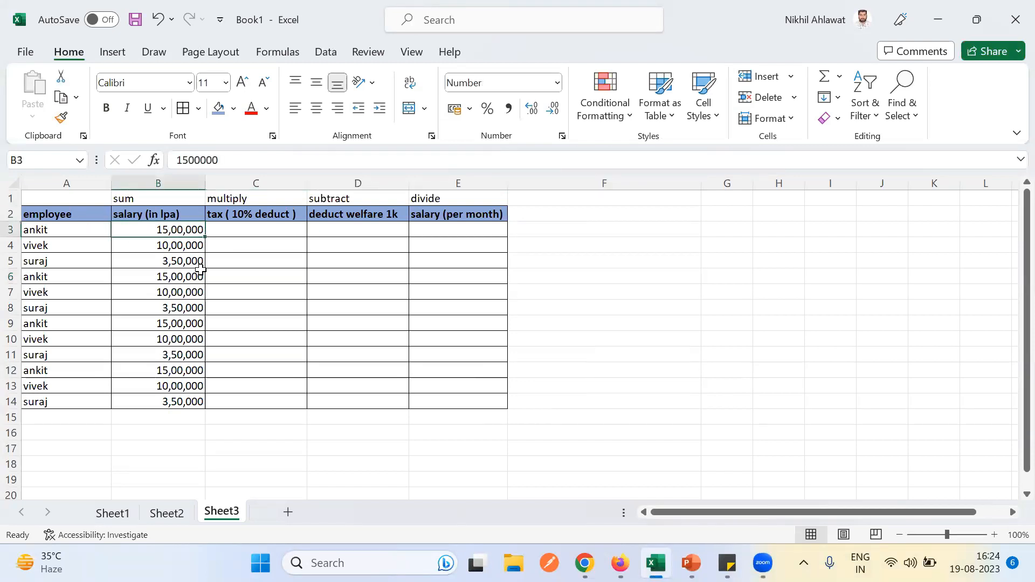
pyautogui.doubleClick(221, 230)
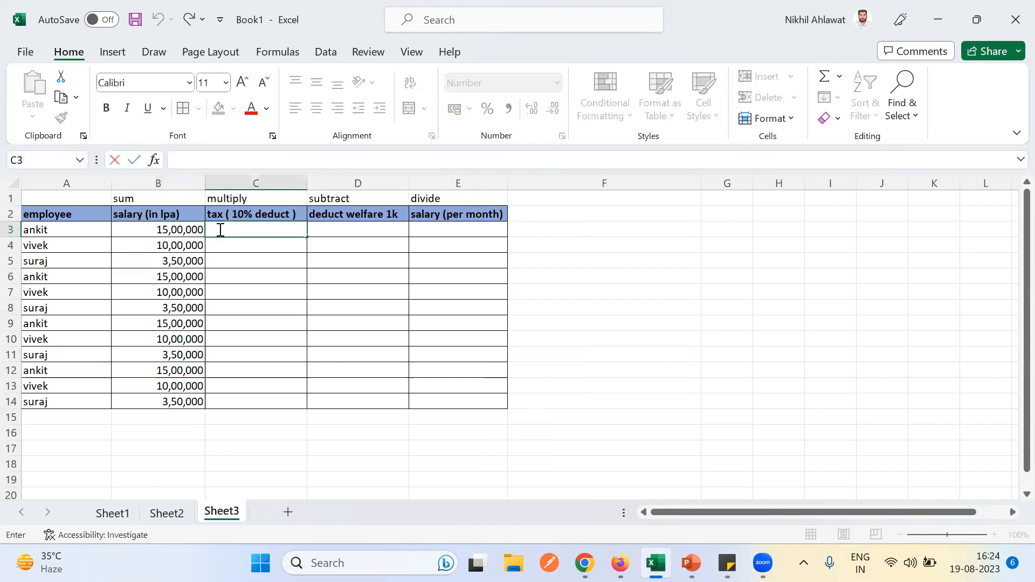
pyautogui.write('=')
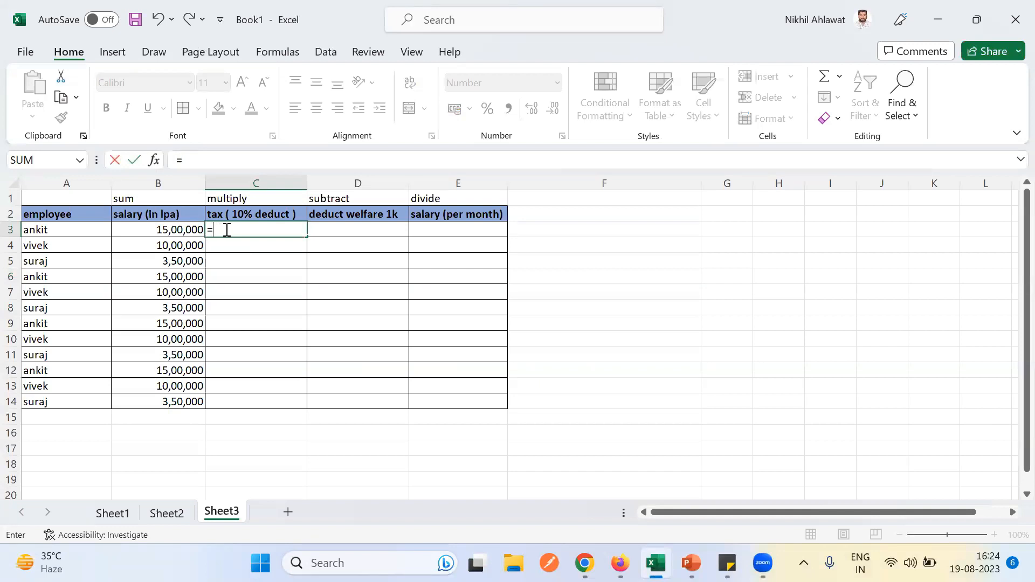
pyautogui.click(173, 231)
pyautogui.write('*')
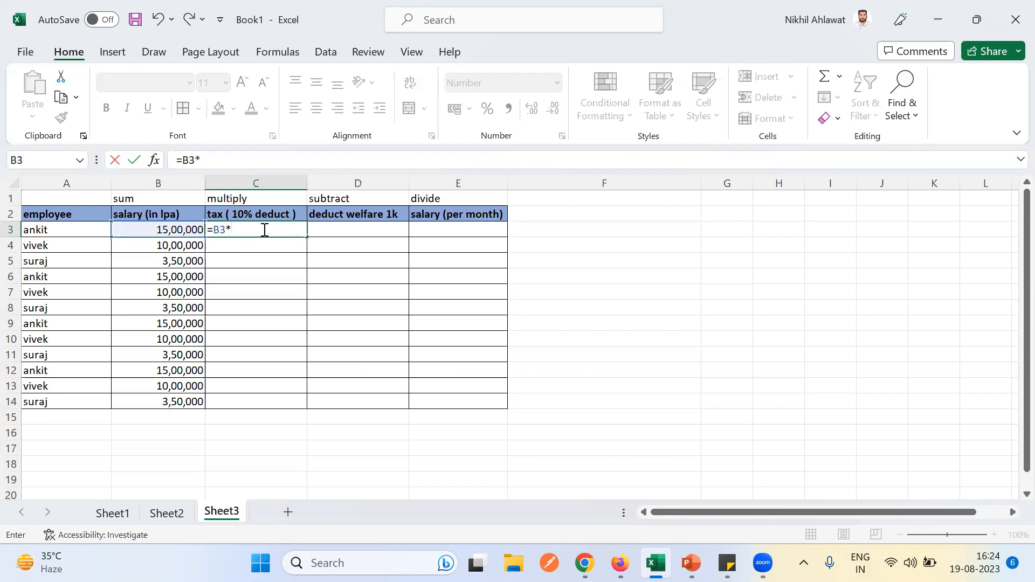
pyautogui.write('90%')
pyautogui.press('Return')
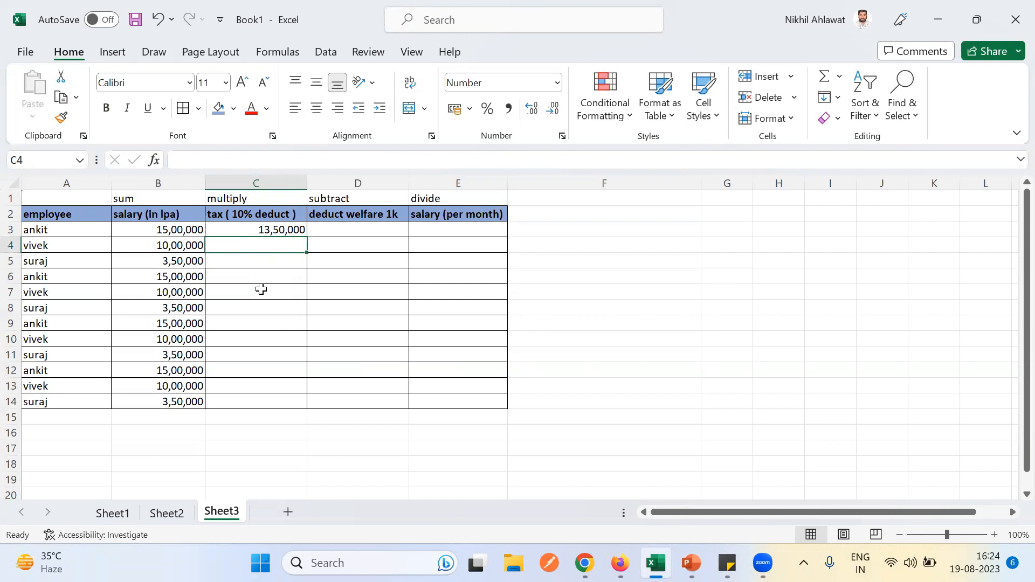
pyautogui.click(260, 401)
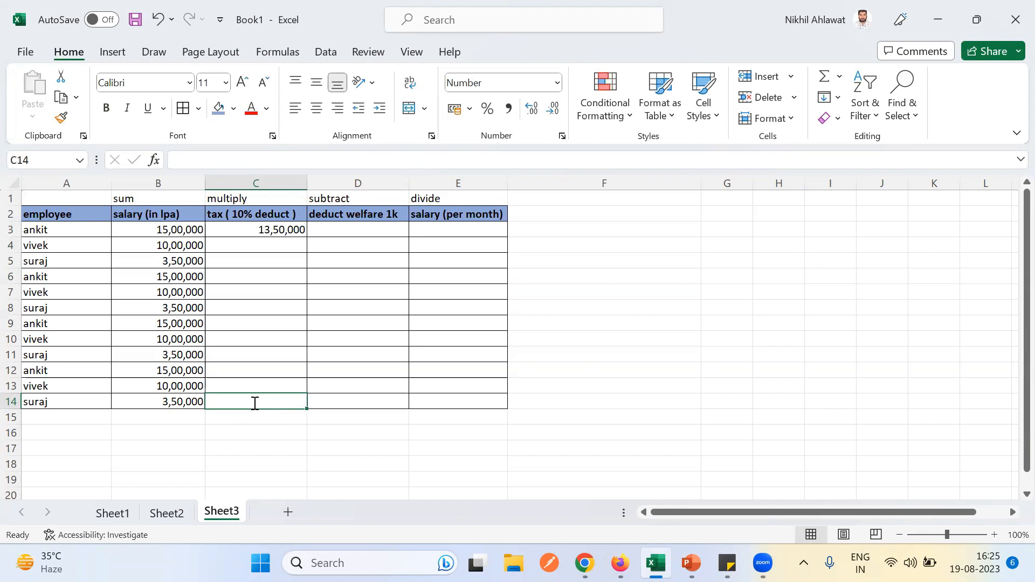
# - Fill the C3 tax formula down through C14, using a placeholder in C14 to mark the range end
pyautogui.write('a')
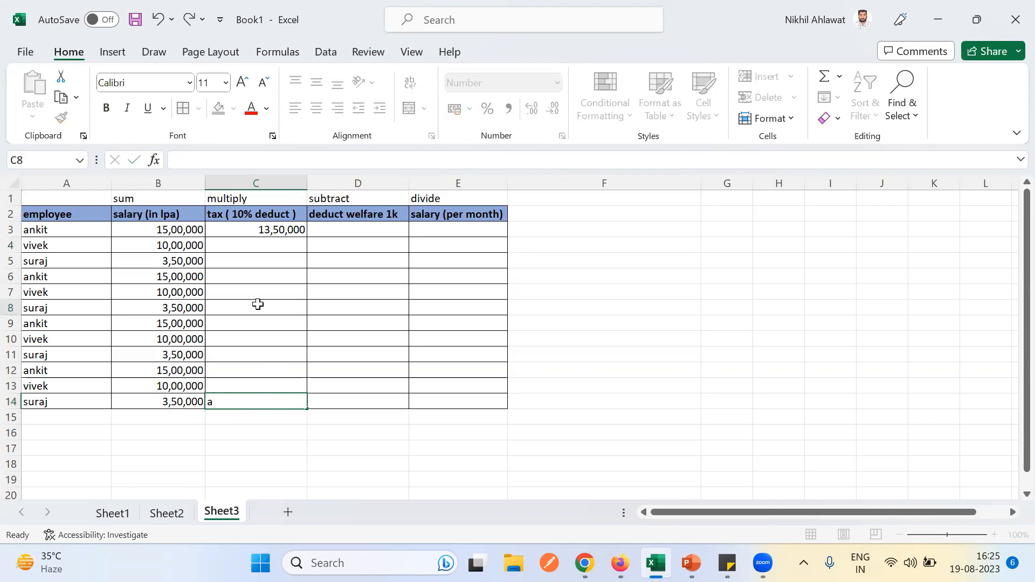
pyautogui.click(259, 310)
pyautogui.click(278, 232)
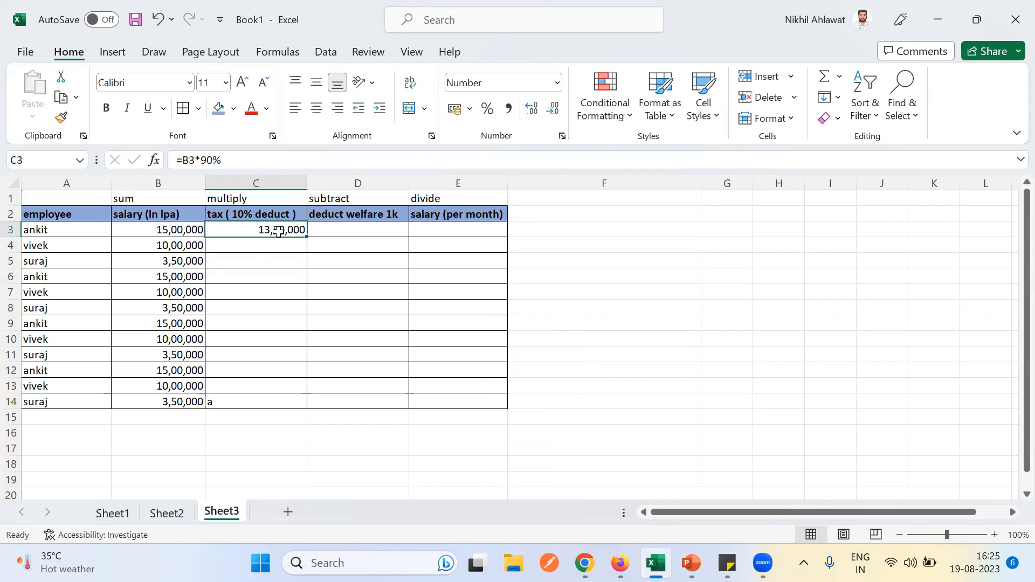
pyautogui.hotkey('ctrl', 'shift', 'Down')
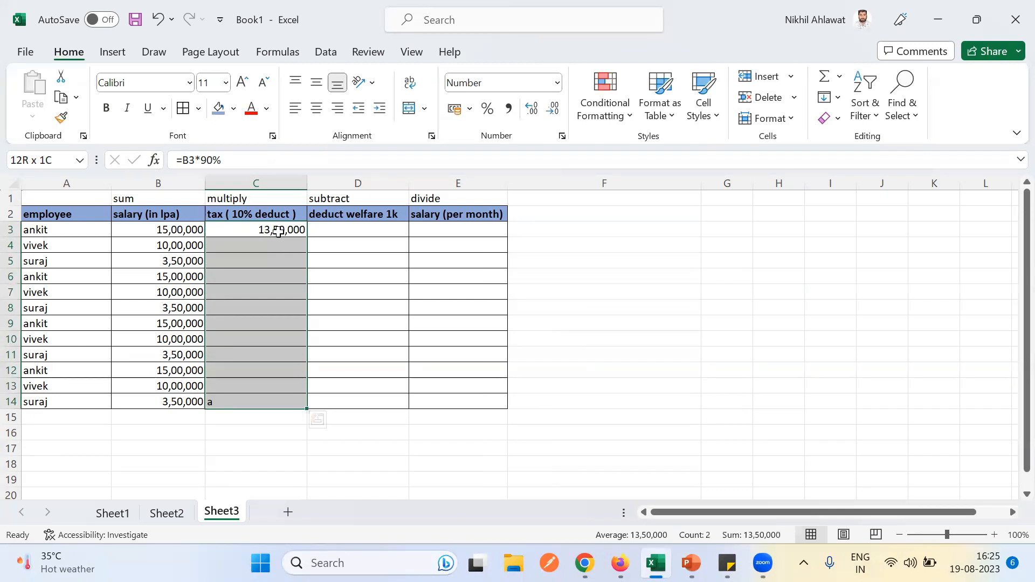
pyautogui.hotkey('ctrl', 'd')
pyautogui.click(727, 563)
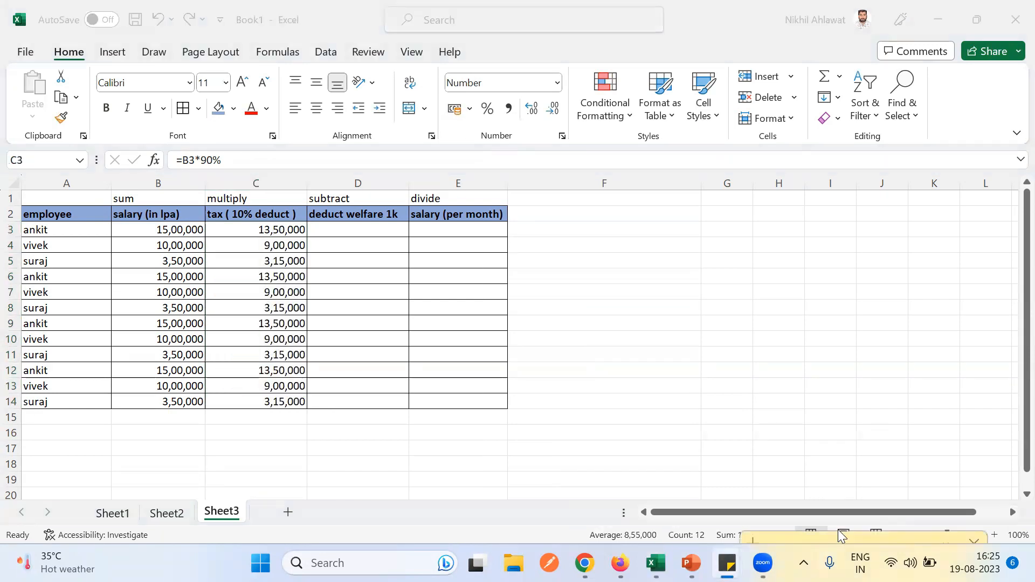
pyautogui.moveTo(841, 536); pyautogui.dragTo(774, 198)
pyautogui.moveTo(687, 236); pyautogui.dragTo(803, 265)
pyautogui.click(719, 250)
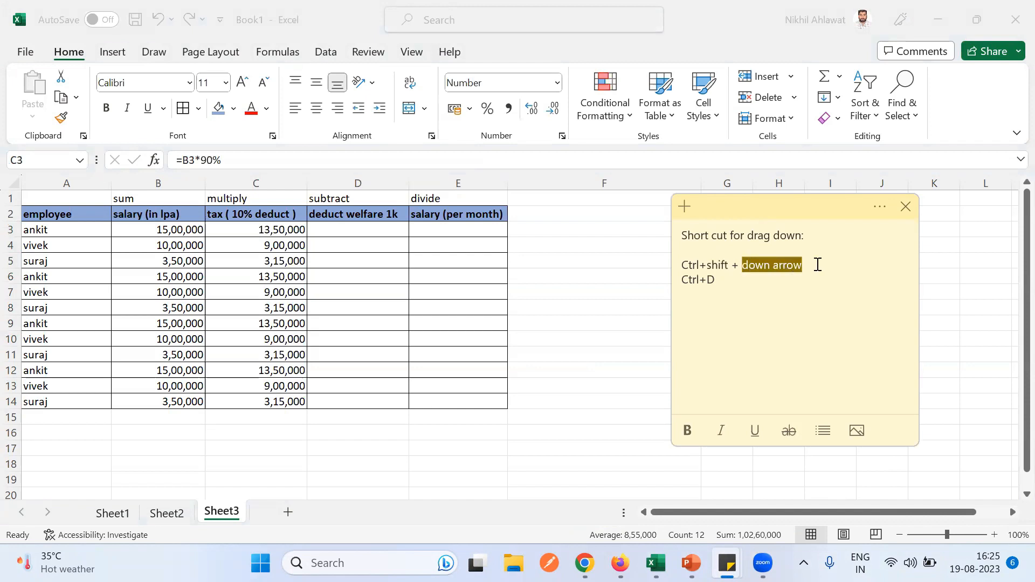
pyautogui.click(811, 265)
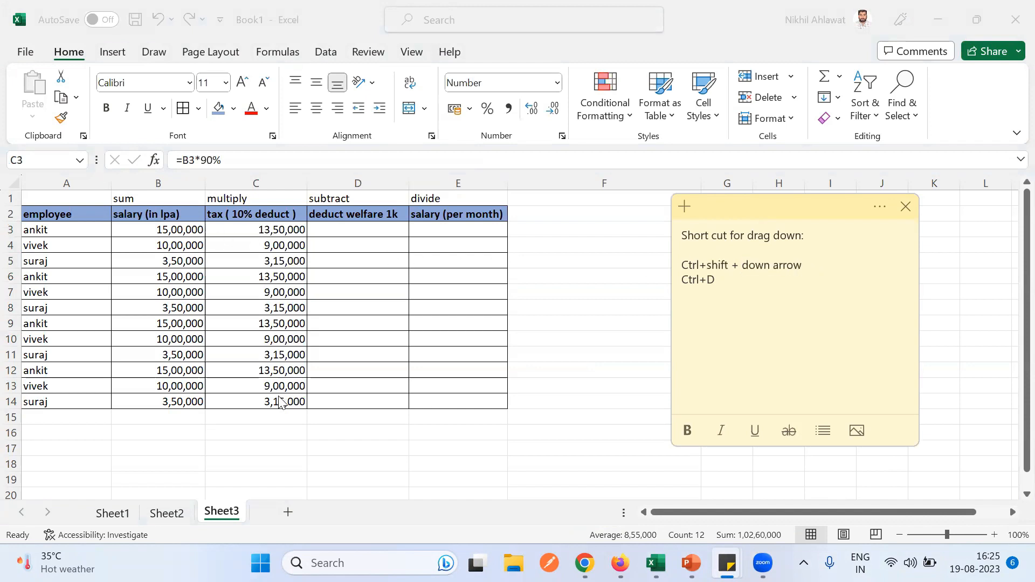
pyautogui.moveTo(727, 282); pyautogui.dragTo(681, 282)
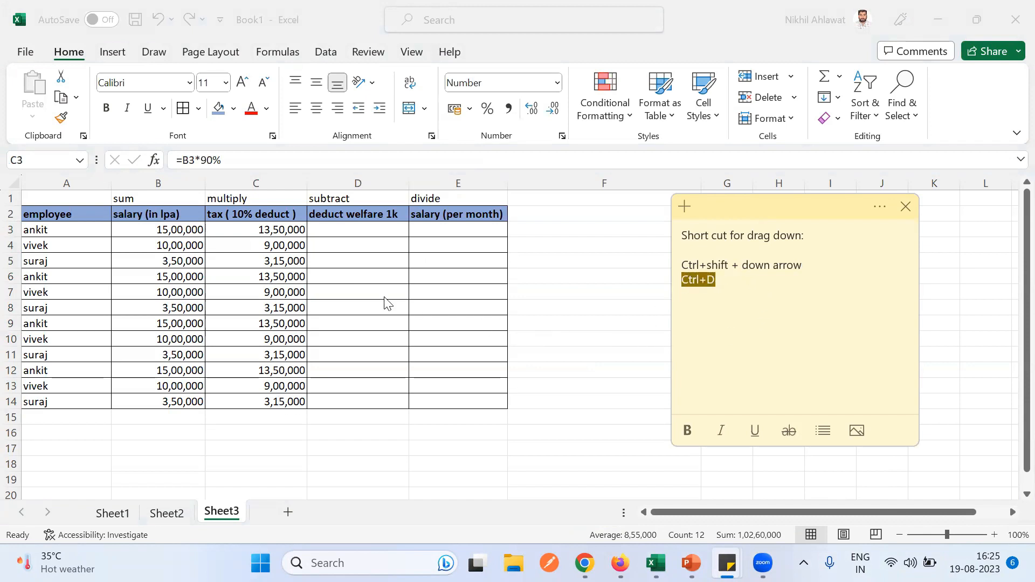
pyautogui.click(329, 231)
pyautogui.doubleClick(326, 233)
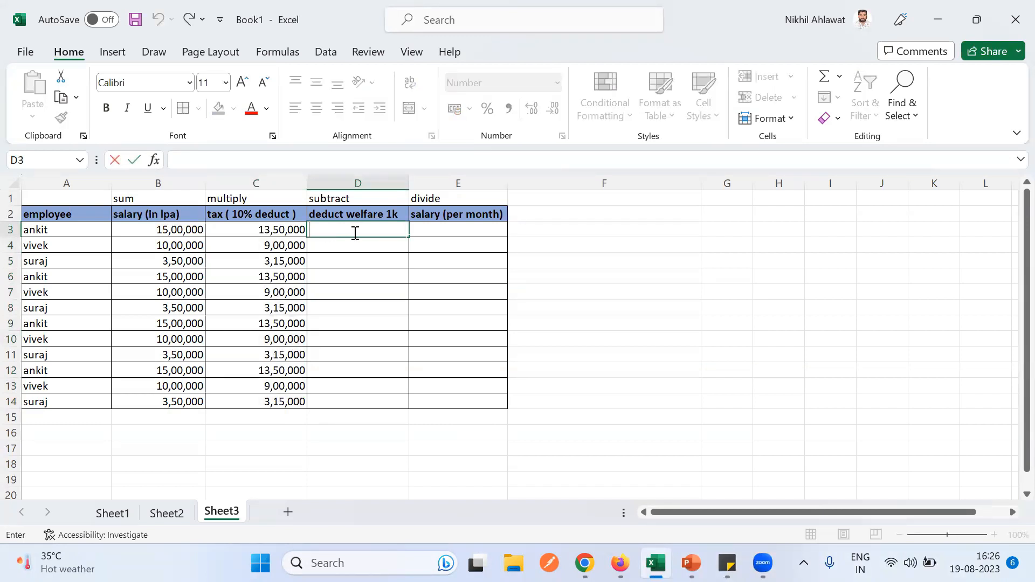
# - Enter =C3-1000 in D3 to deduct 1,000 from the first taxed salary
pyautogui.write('=')
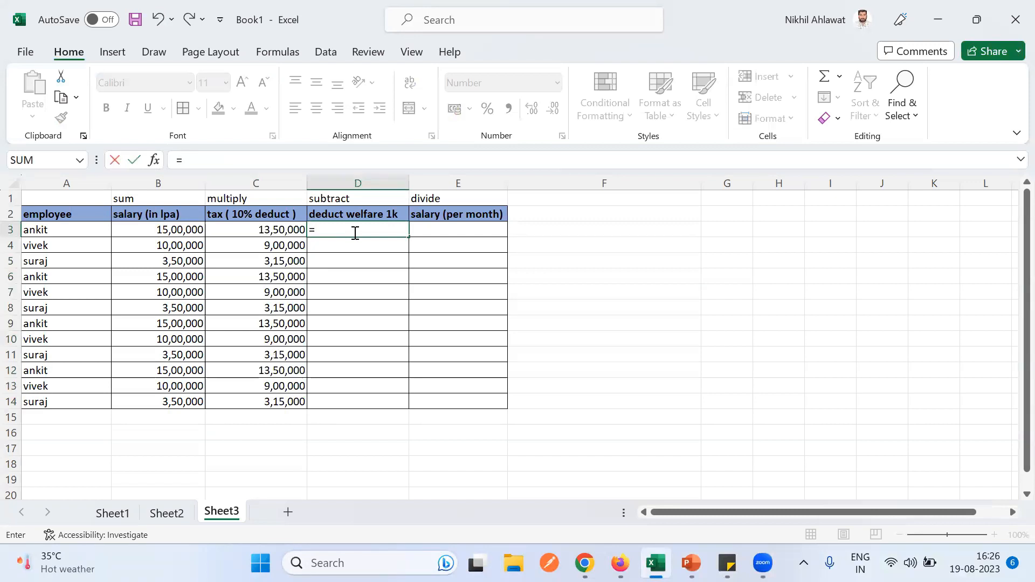
pyautogui.click(291, 229)
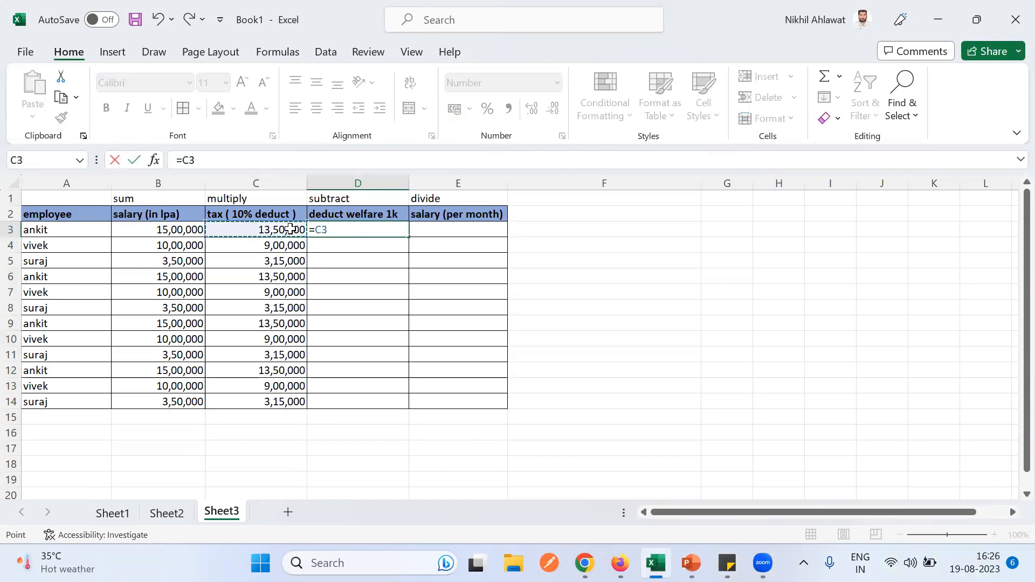
pyautogui.write('-')
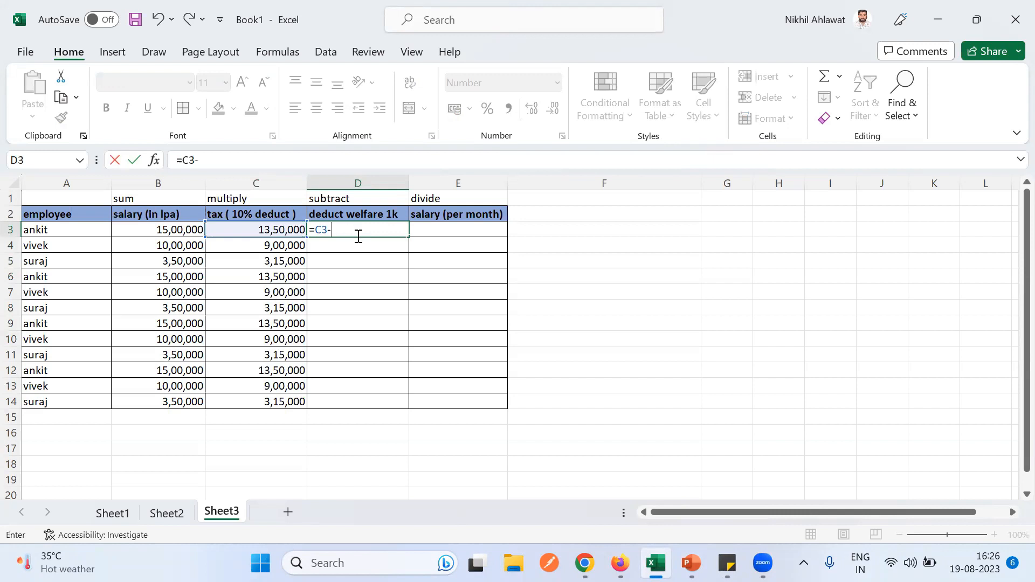
pyautogui.write('1000')
pyautogui.press('Return')
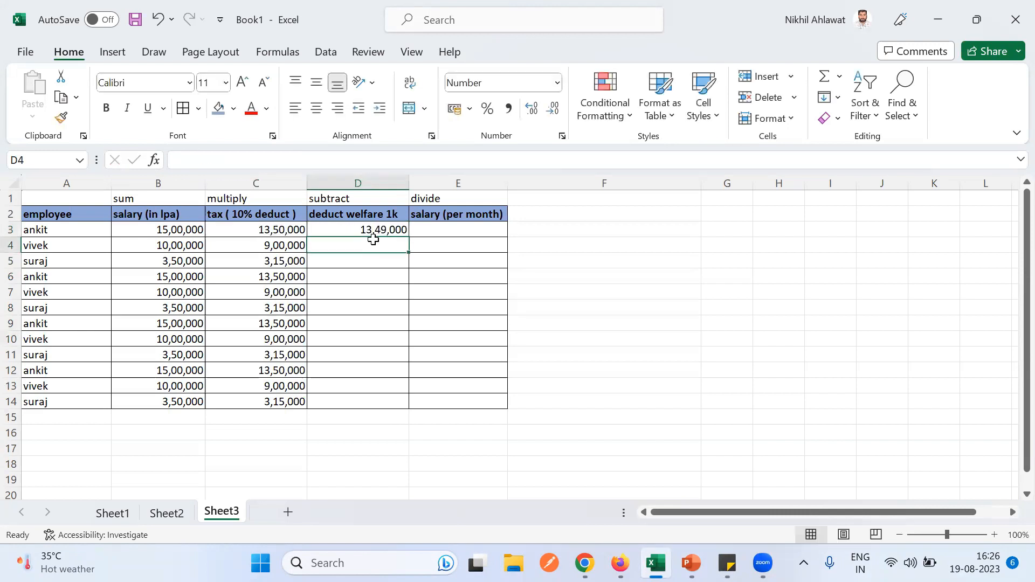
# - Fill the D3 formula down to D14, giving 13,49,000, 8,99,000 and 3,14,000
pyautogui.click(384, 404)
pyautogui.write('a')
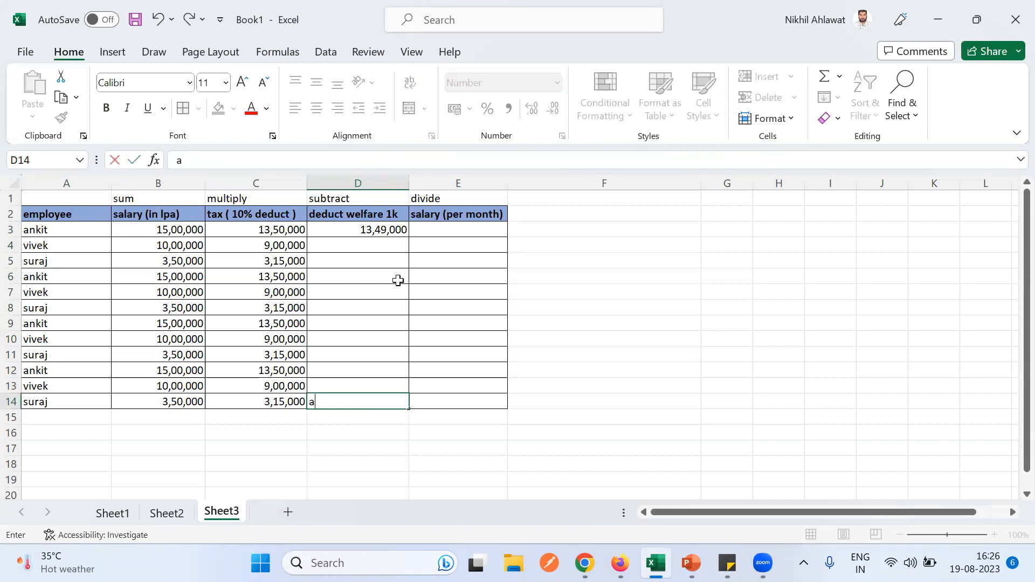
pyautogui.click(388, 232)
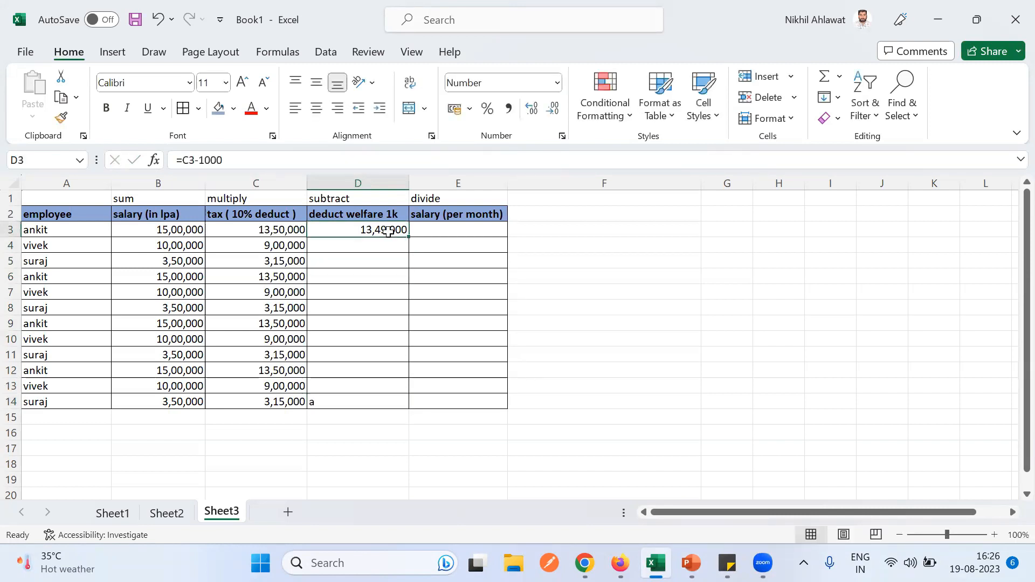
pyautogui.hotkey('ctrl', 'shift', 'Down')
pyautogui.hotkey('ctrl', 'd')
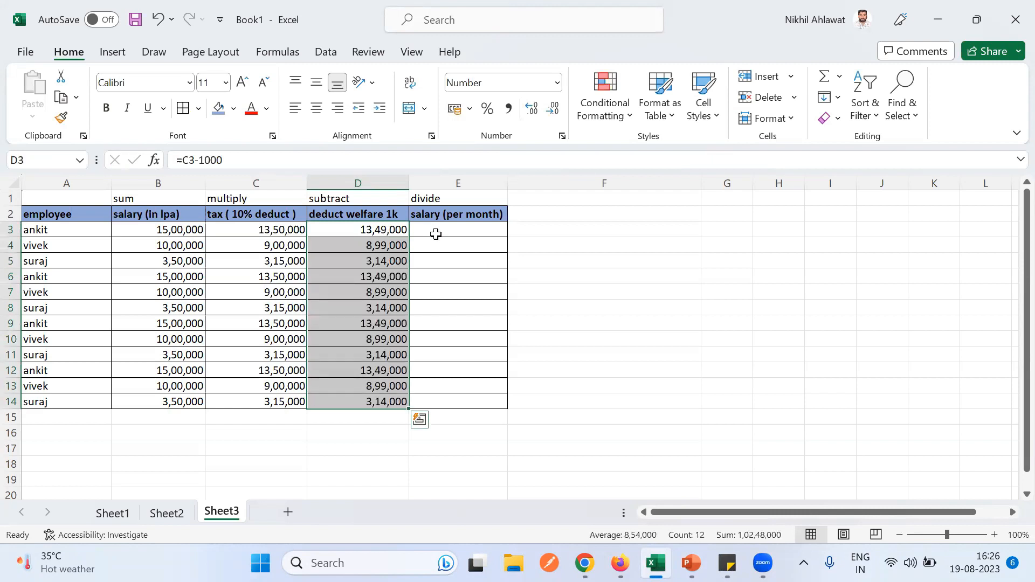
pyautogui.click(221, 198)
pyautogui.click(333, 198)
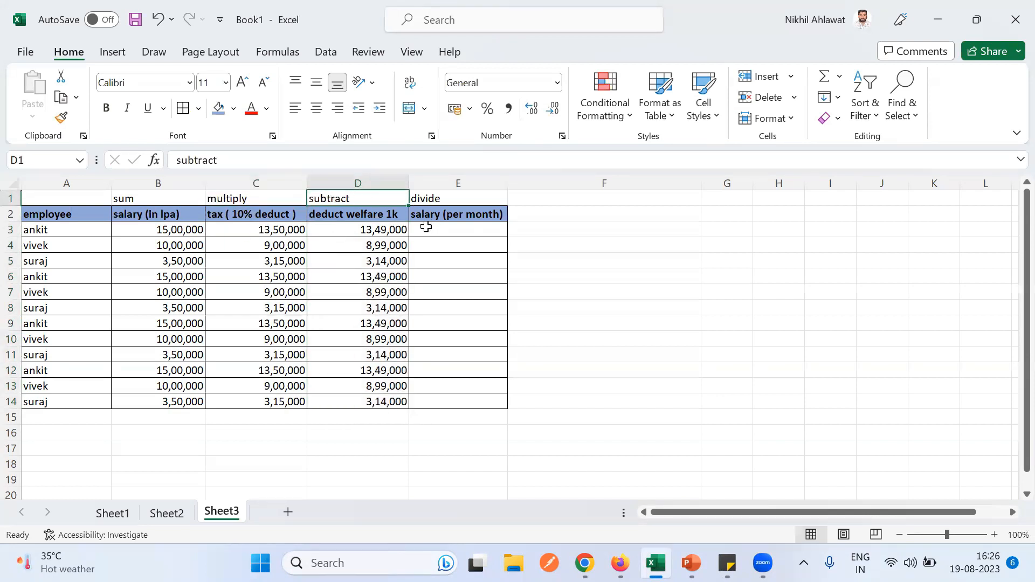
pyautogui.moveTo(358, 229); pyautogui.dragTo(369, 404)
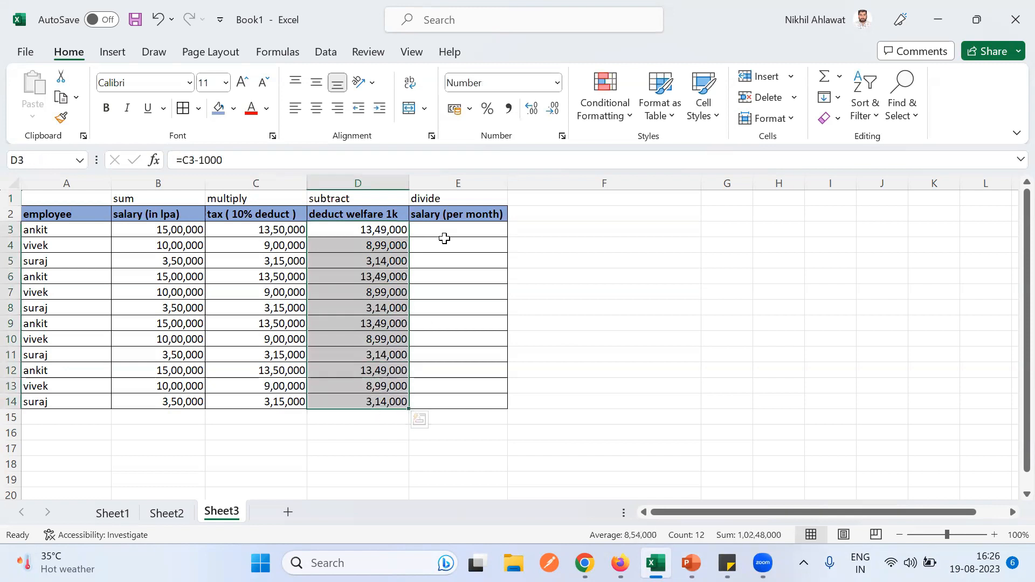
# - Enter =D3/12 in E3 to compute the first monthly salary
pyautogui.click(432, 228)
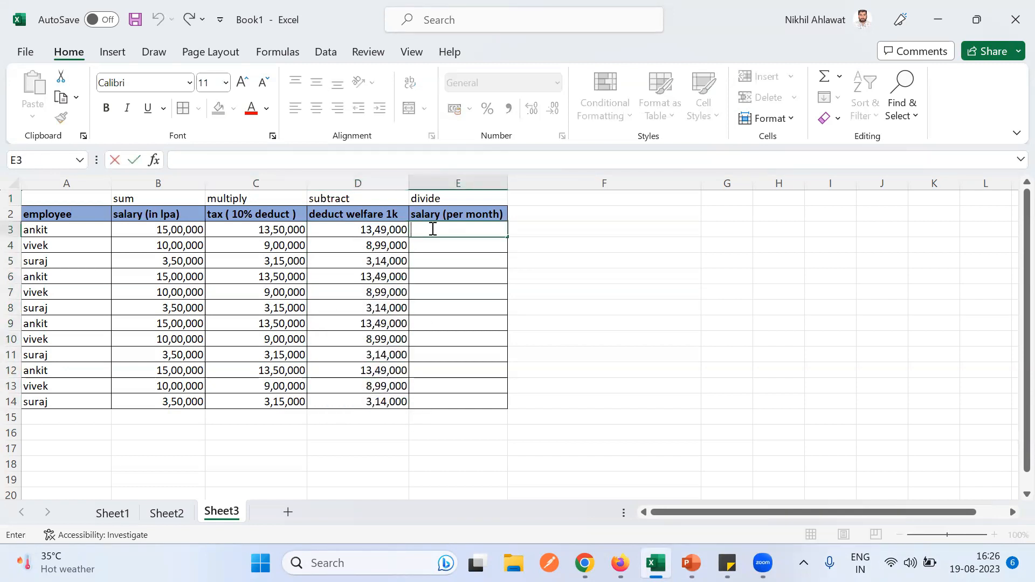
pyautogui.write('=')
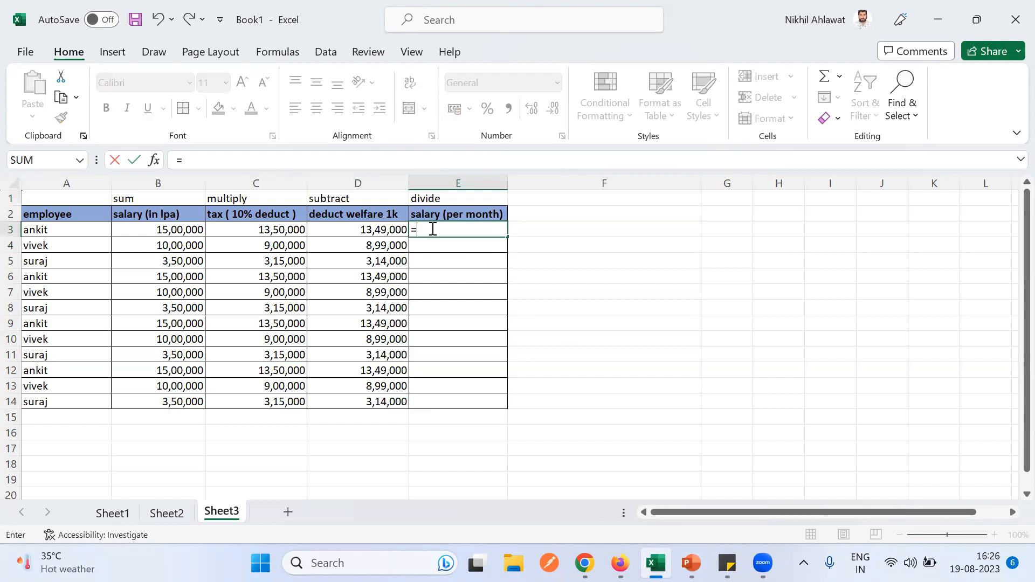
pyautogui.click(378, 230)
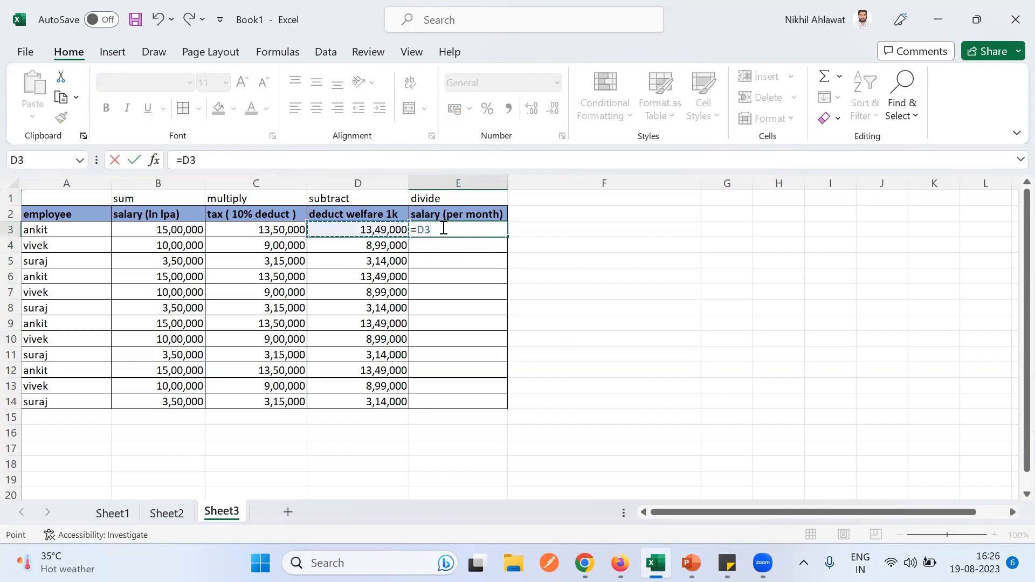
pyautogui.write('/12')
pyautogui.press('Return')
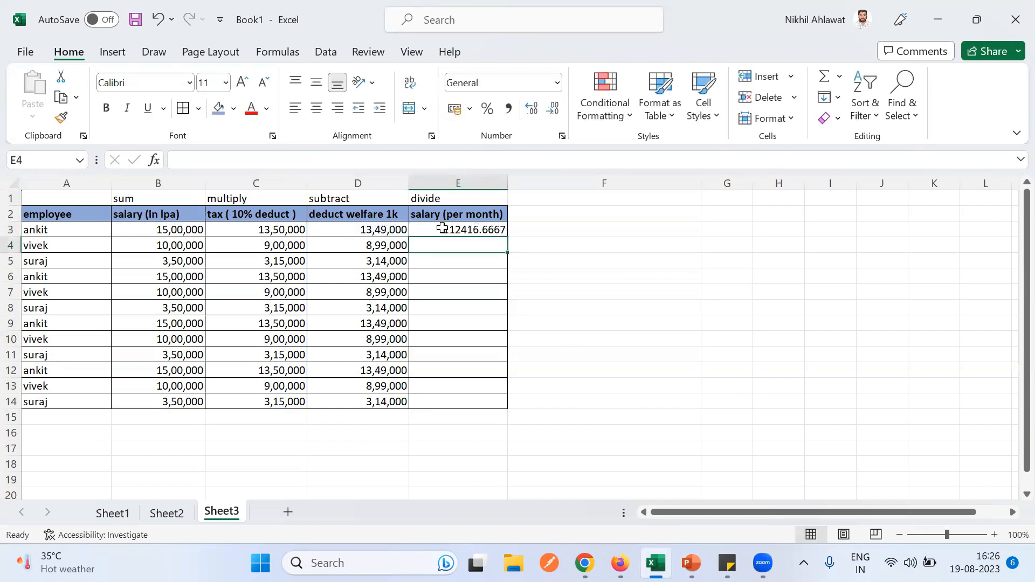
# - Fill the E3 divide formula down through E14
pyautogui.click(451, 229)
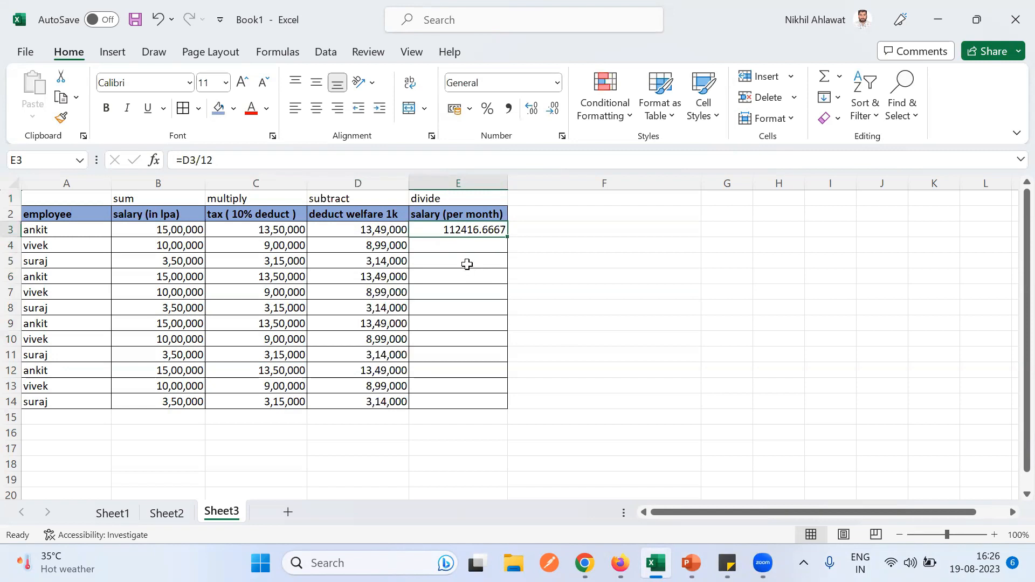
pyautogui.click(470, 401)
pyautogui.write('a')
pyautogui.click(463, 232)
pyautogui.hotkey('ctrl', 'shift', 'Down')
pyautogui.hotkey('ctrl', 'd')
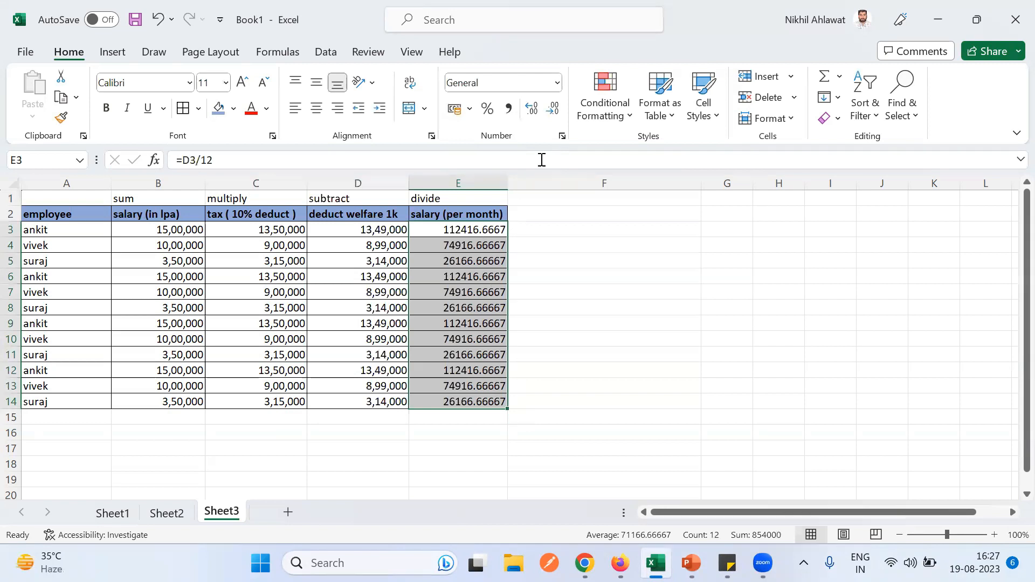
# - Decrease decimals on the monthly salaries to whole numbers like 112417, 74917 and 26167
pyautogui.click(552, 113)
pyautogui.click(553, 114)
pyautogui.click(553, 114)
pyautogui.click(552, 114)
pyautogui.click(552, 114)
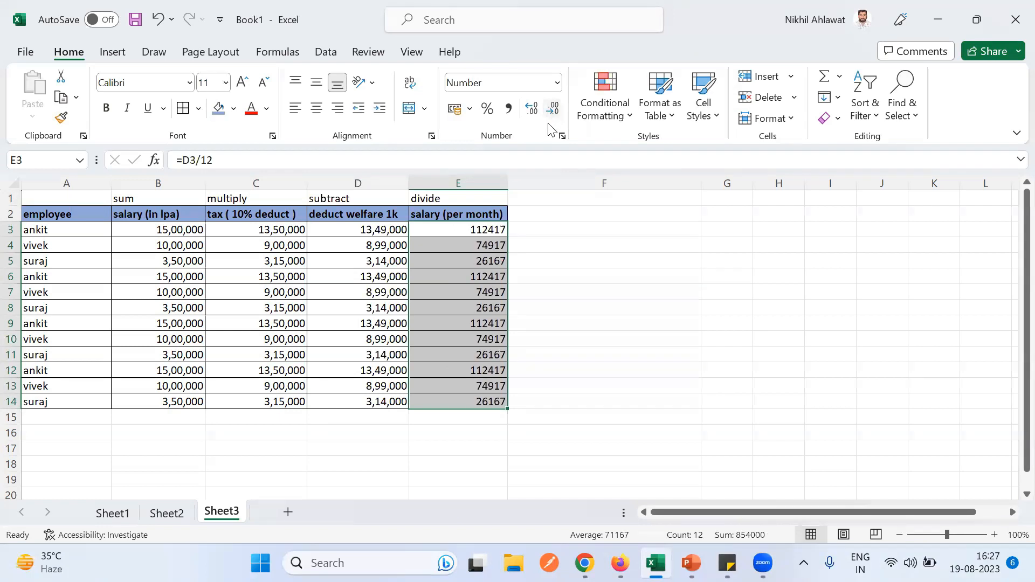
pyautogui.click(554, 280)
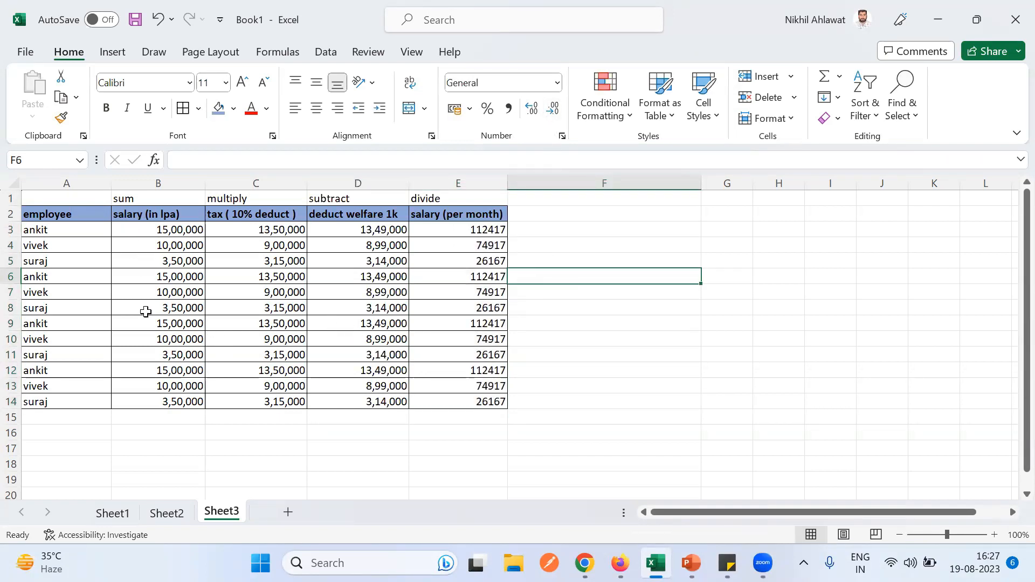
pyautogui.doubleClick(132, 416)
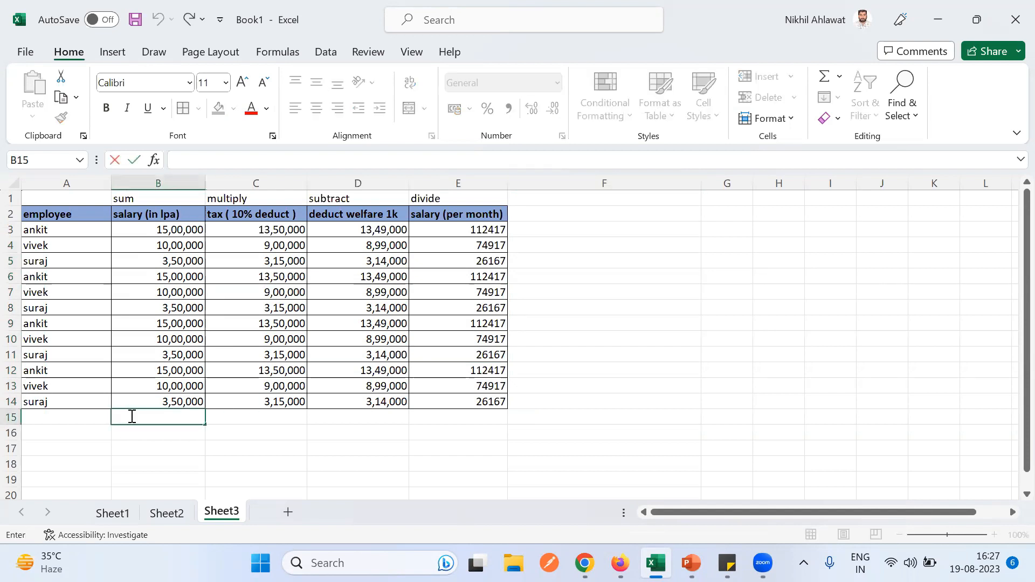
# - Total the salaries in B15 with =SUM(B3:B14), giving 1,14,00,000
pyautogui.write('=')
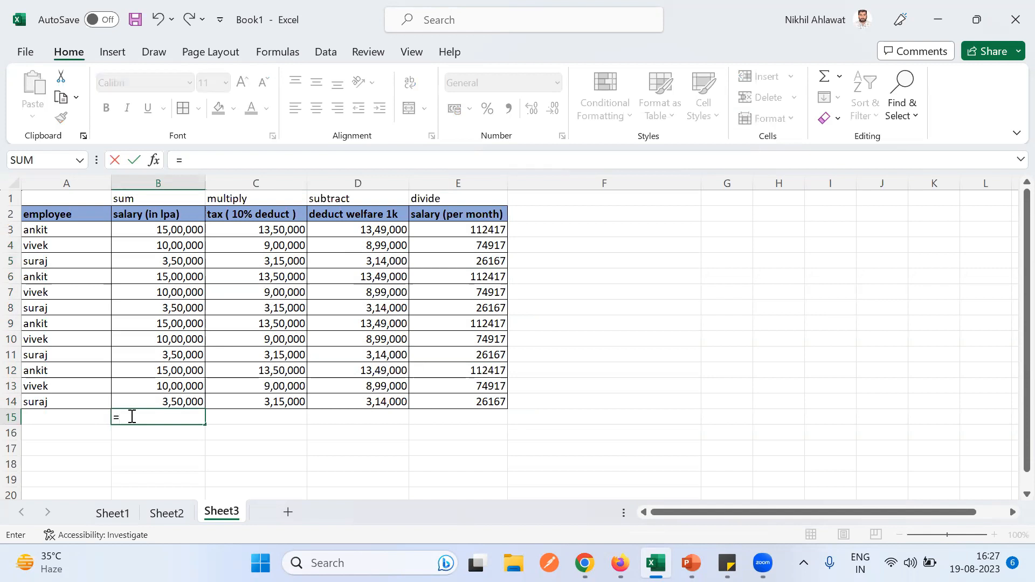
pyautogui.write('SUM')
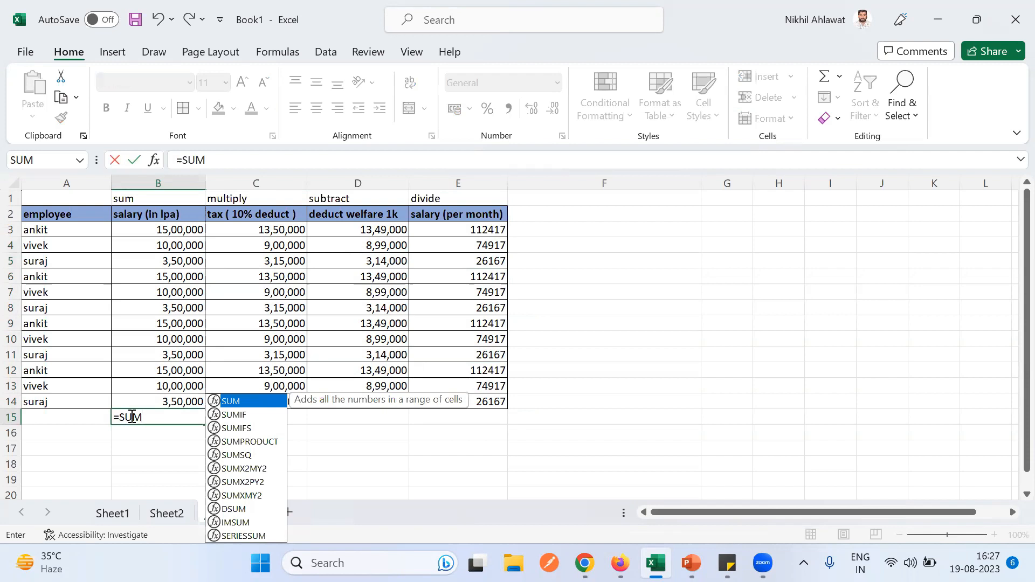
pyautogui.write('(')
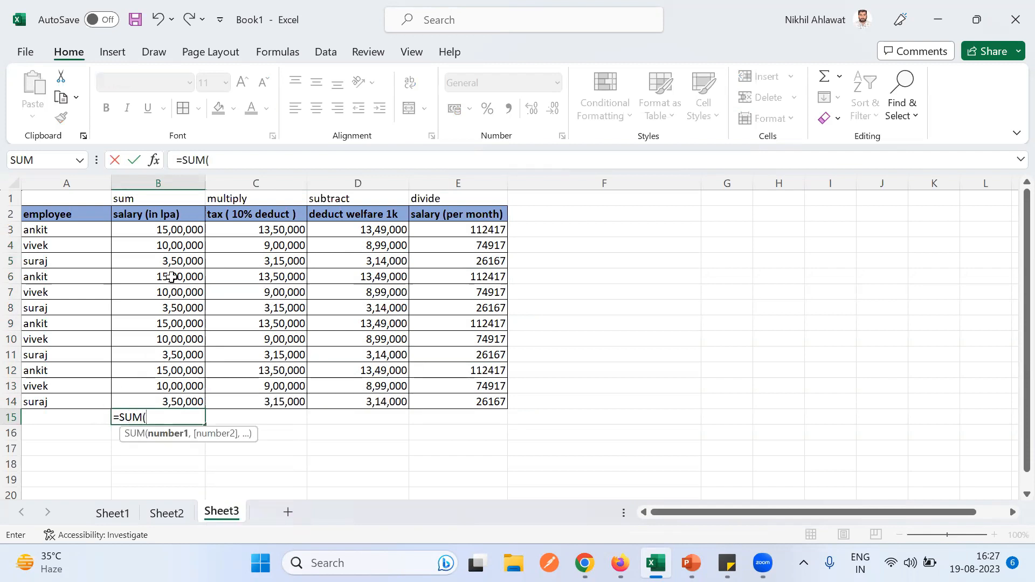
pyautogui.moveTo(157, 230); pyautogui.dragTo(176, 403)
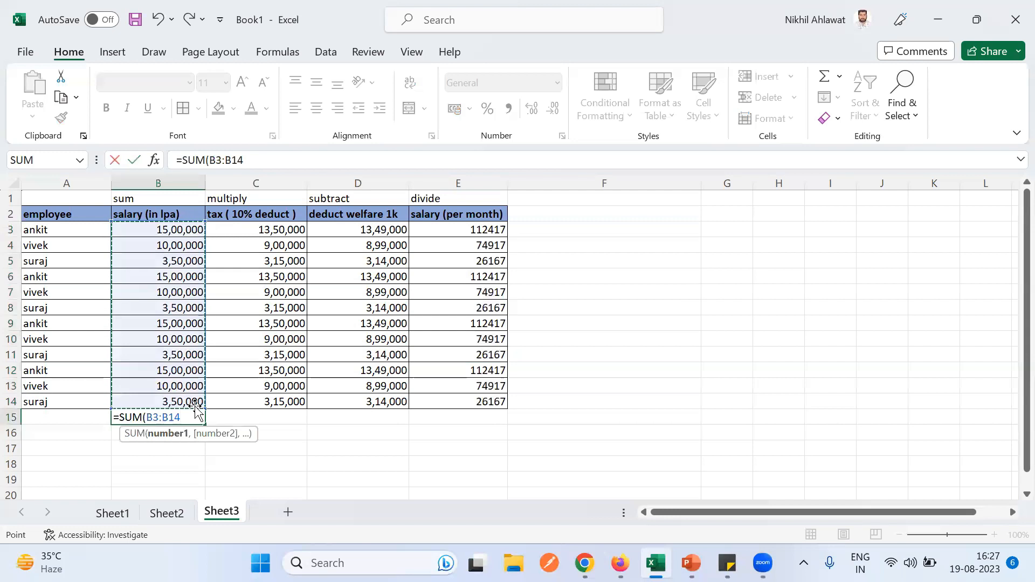
pyautogui.write(')')
pyautogui.press('Return')
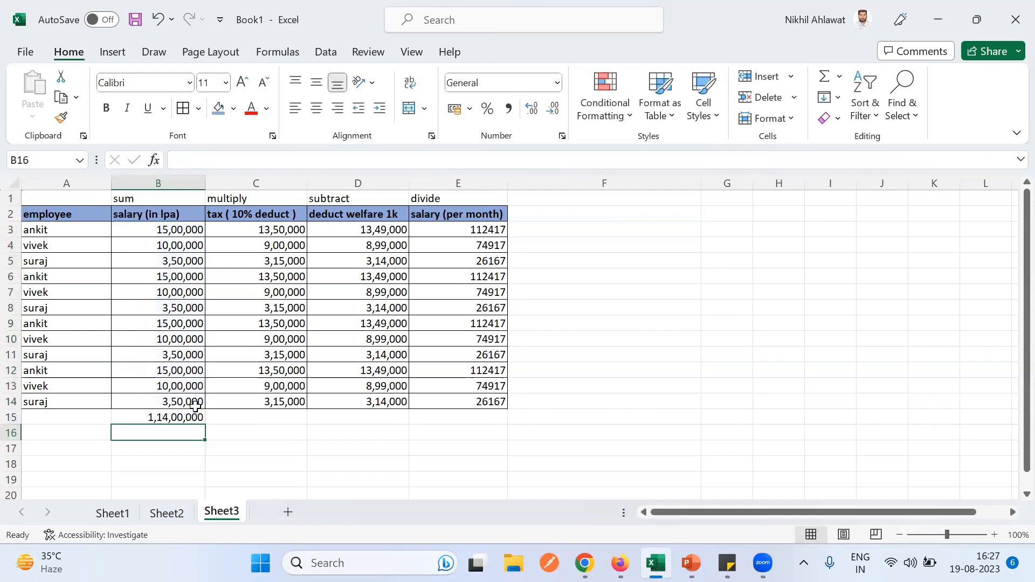
pyautogui.click(181, 418)
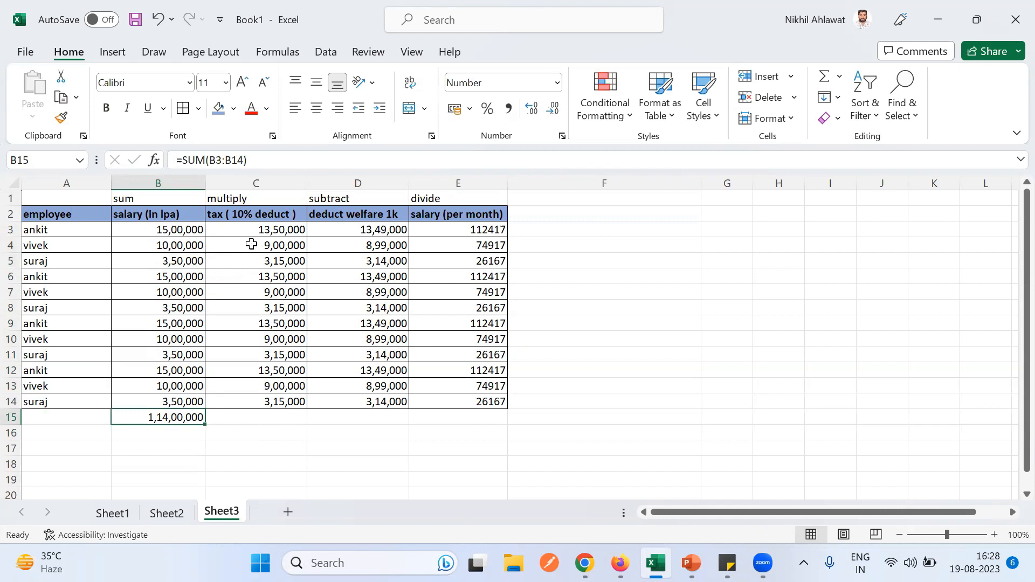
pyautogui.moveTo(241, 231); pyautogui.dragTo(275, 400)
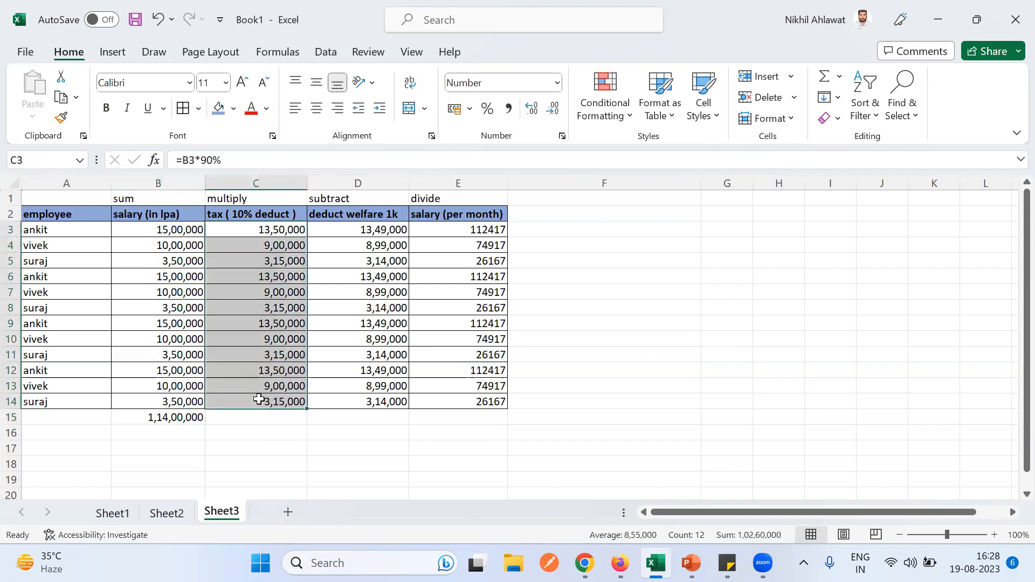
pyautogui.moveTo(335, 355); pyautogui.dragTo(335, 402)
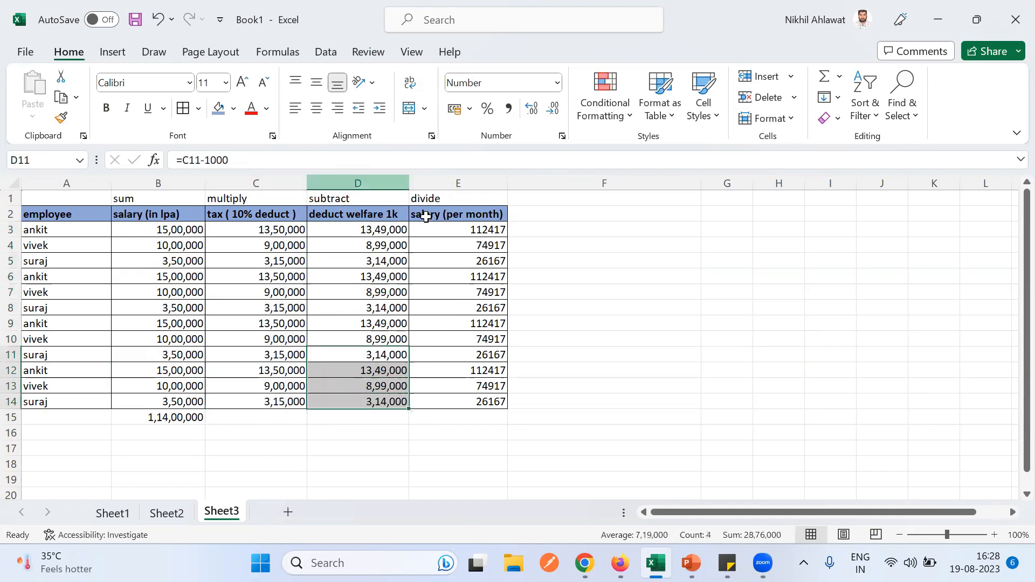
pyautogui.moveTo(433, 230); pyautogui.dragTo(442, 403)
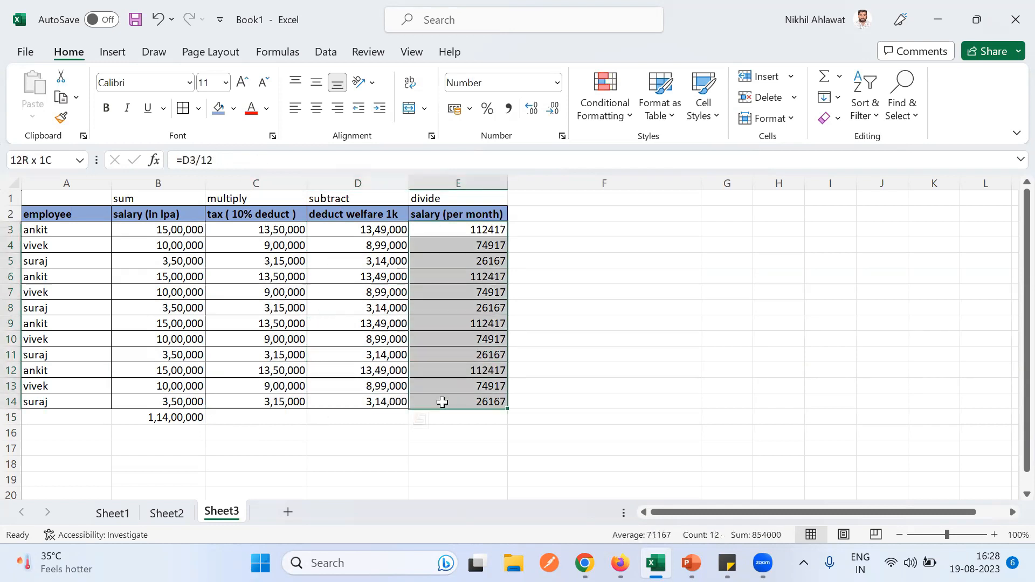
pyautogui.doubleClick(197, 157)
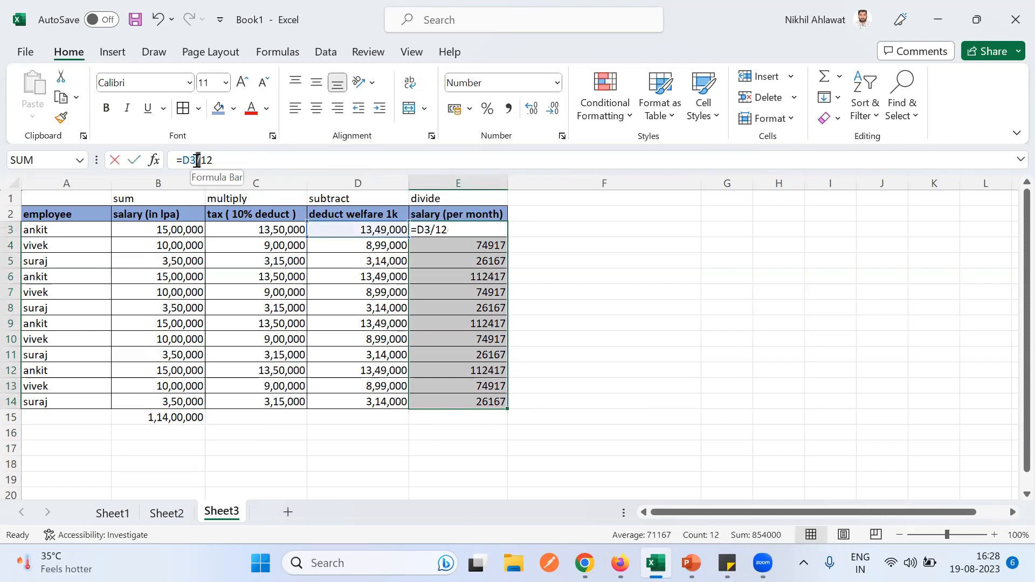
pyautogui.click(265, 434)
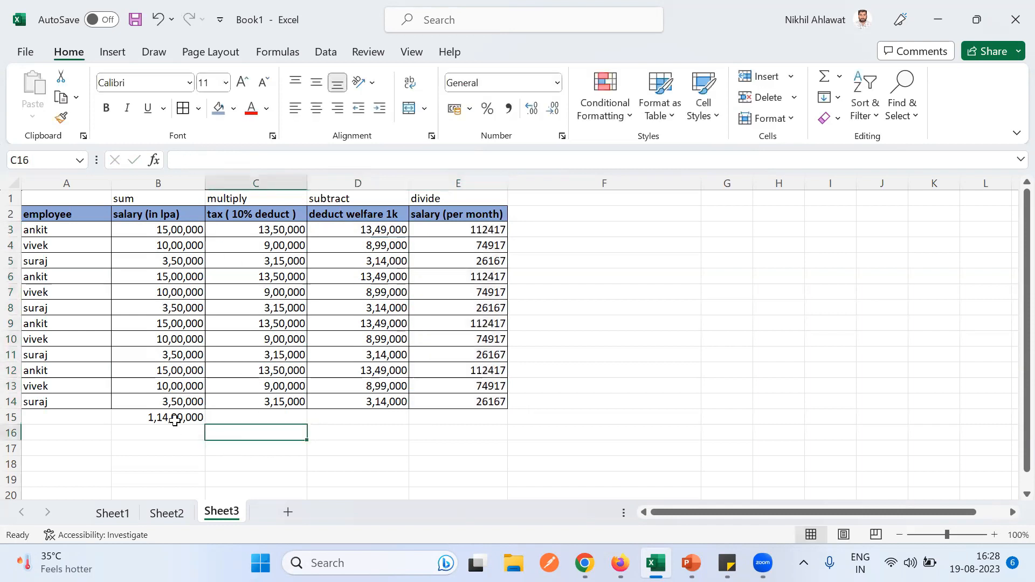
pyautogui.click(166, 416)
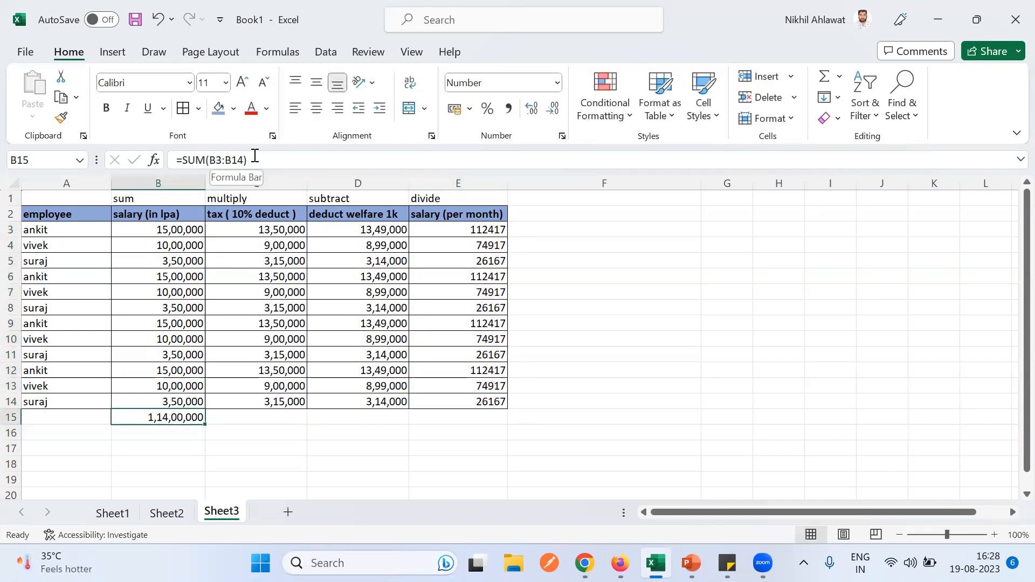
pyautogui.doubleClick(252, 158)
pyautogui.click(294, 161)
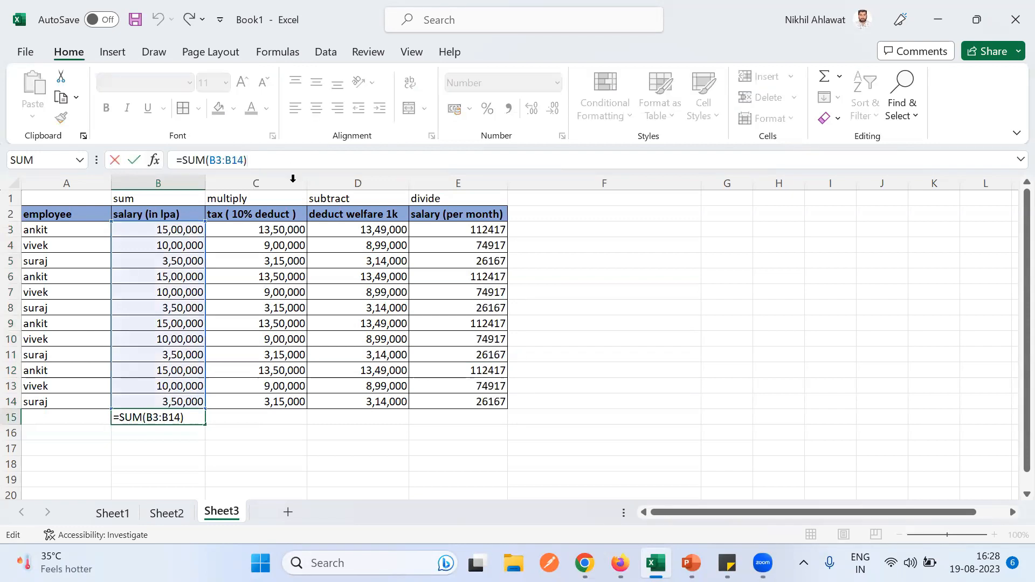